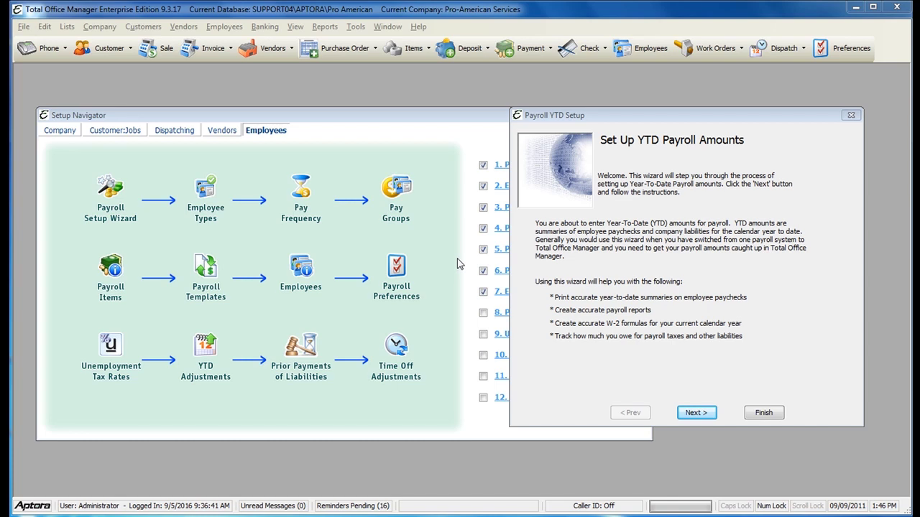
Open the Payroll YTD Adjustments wizard from Employees, then the Setup Navigator from Company Utilities
{"action": "left_click", "coordinate": [224, 28]}
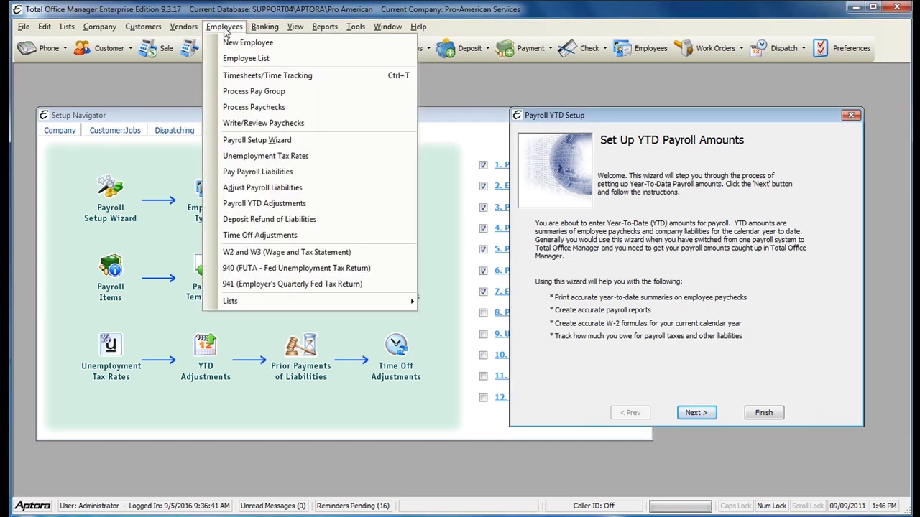
{"action": "left_click", "coordinate": [298, 207]}
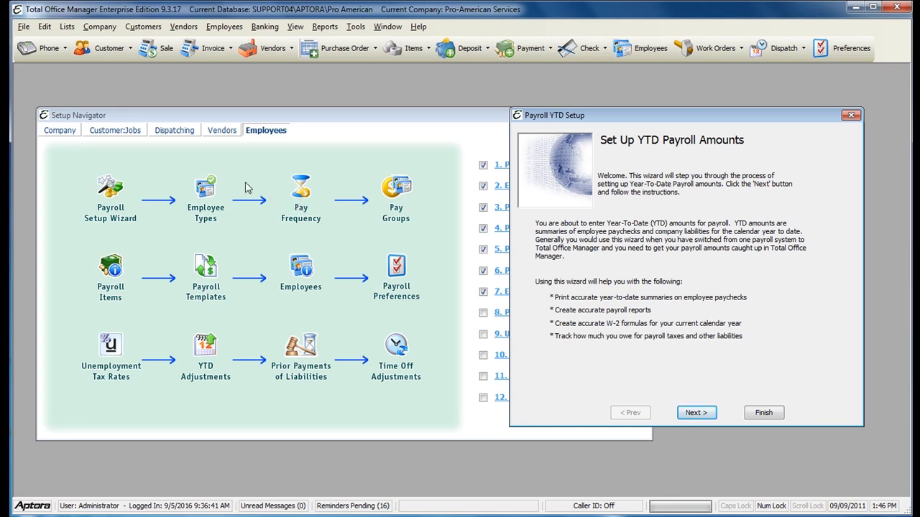
{"action": "left_click", "coordinate": [24, 27]}
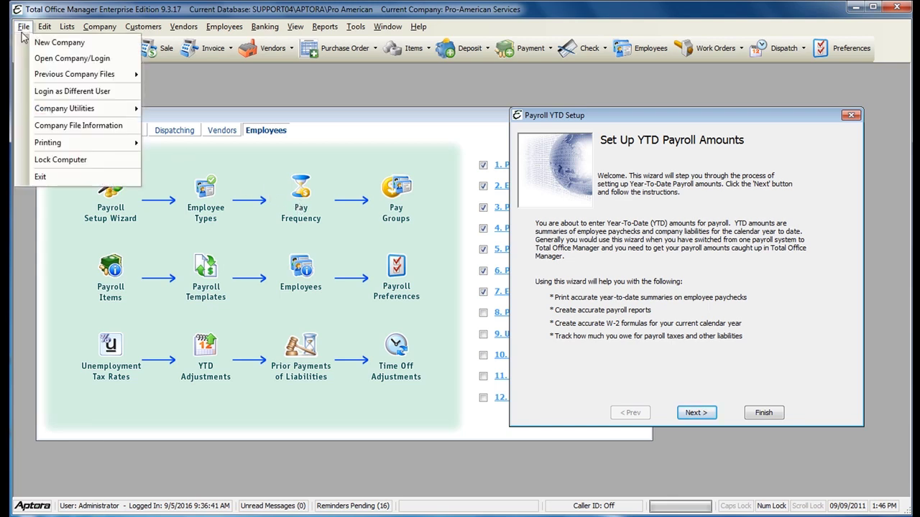
{"action": "mouse_move", "coordinate": [64, 108]}
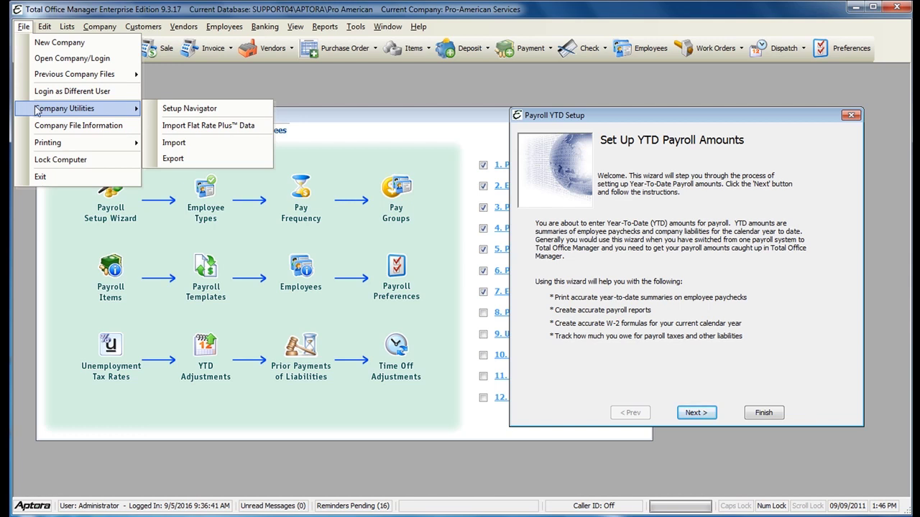
{"action": "left_click", "coordinate": [199, 110]}
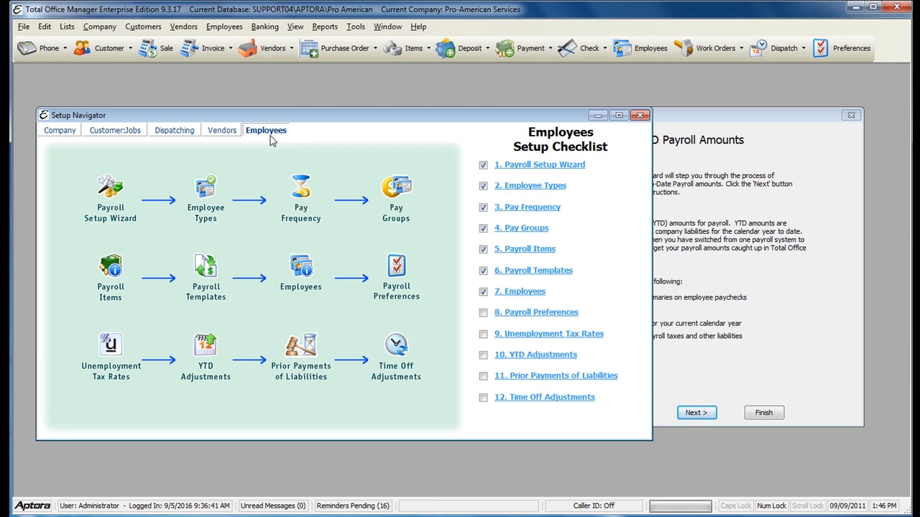
Reopen the Payroll YTD Setup wizard's welcome page and position it over the Setup Navigator
{"action": "left_click", "coordinate": [204, 350]}
{"action": "left_click_drag", "start_coordinate": [693, 124], "coordinate": [410, 109]}
{"action": "left_click", "coordinate": [223, 27]}
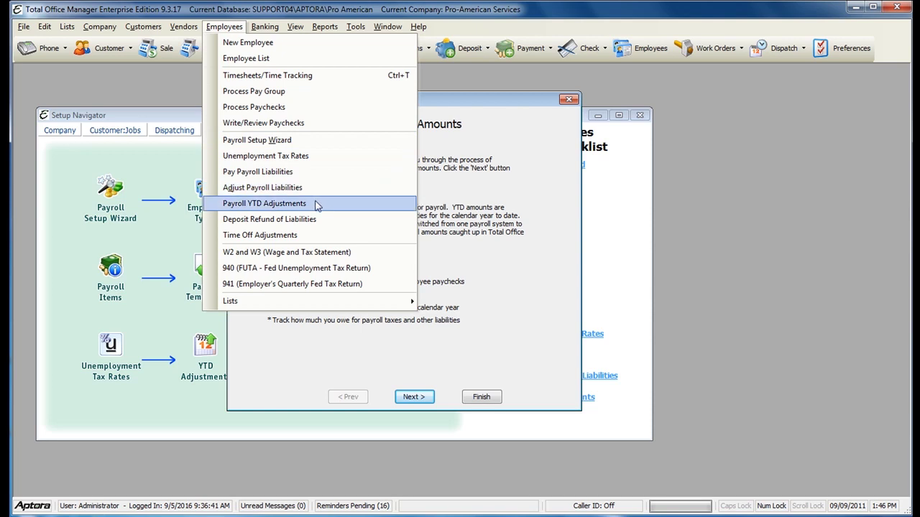
{"action": "left_click", "coordinate": [567, 208]}
{"action": "left_click_drag", "start_coordinate": [506, 103], "coordinate": [469, 93]}
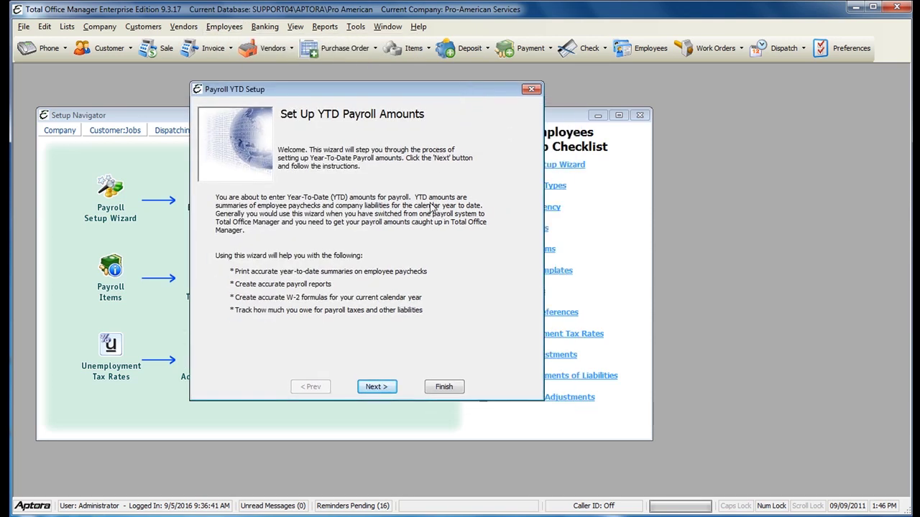
Advance to Employee Summary Information and open a new July–September 2016 YTD Adjustment form in view
{"action": "left_click", "coordinate": [379, 388]}
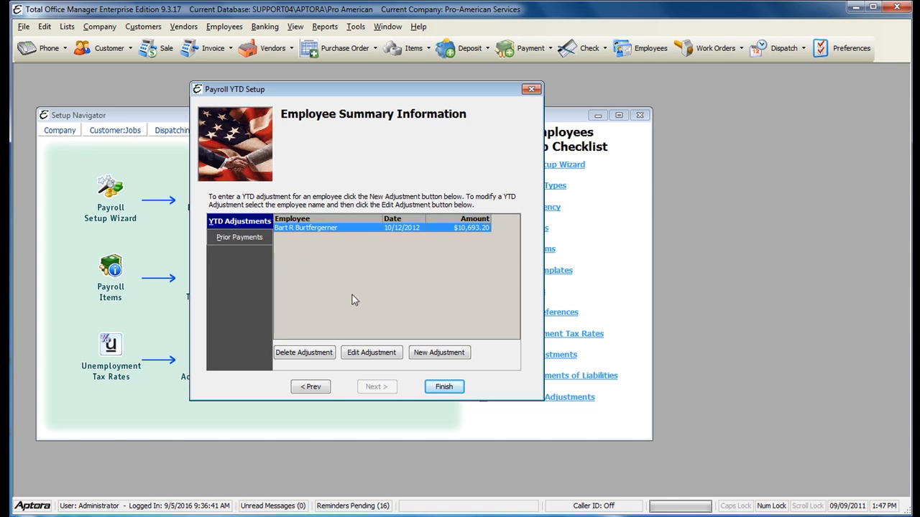
{"action": "left_click", "coordinate": [440, 352]}
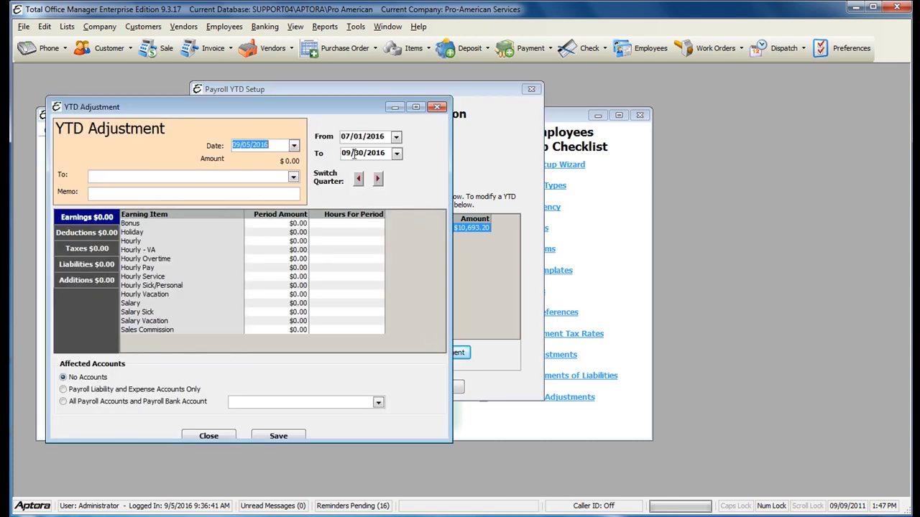
{"action": "left_click_drag", "start_coordinate": [294, 108], "coordinate": [413, 80]}
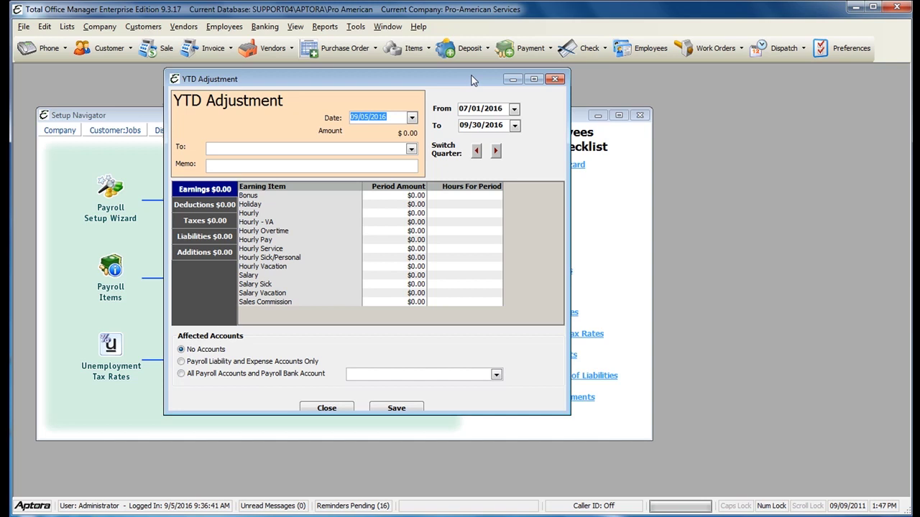
{"action": "left_click", "coordinate": [503, 108]}
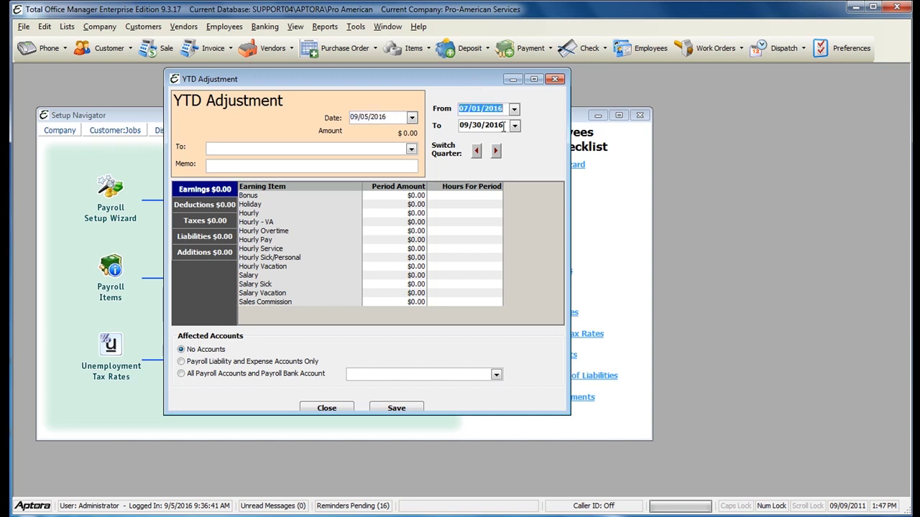
{"action": "left_click", "coordinate": [506, 124]}
{"action": "left_click", "coordinate": [503, 108]}
{"action": "left_click", "coordinate": [411, 119]}
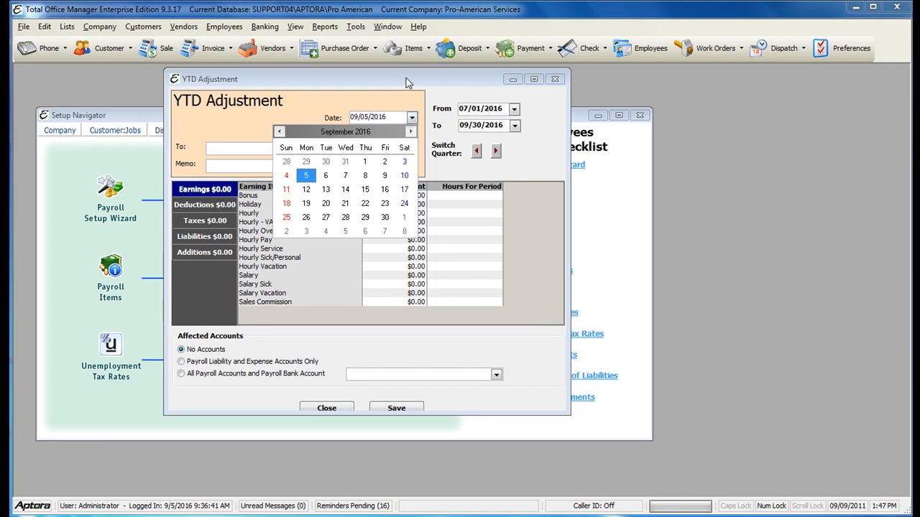
{"action": "left_click", "coordinate": [407, 82]}
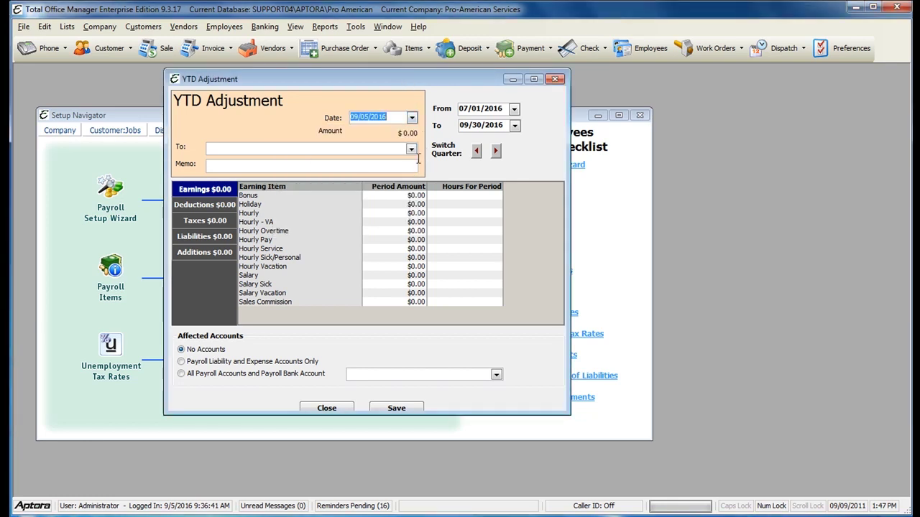
{"action": "left_click", "coordinate": [411, 150]}
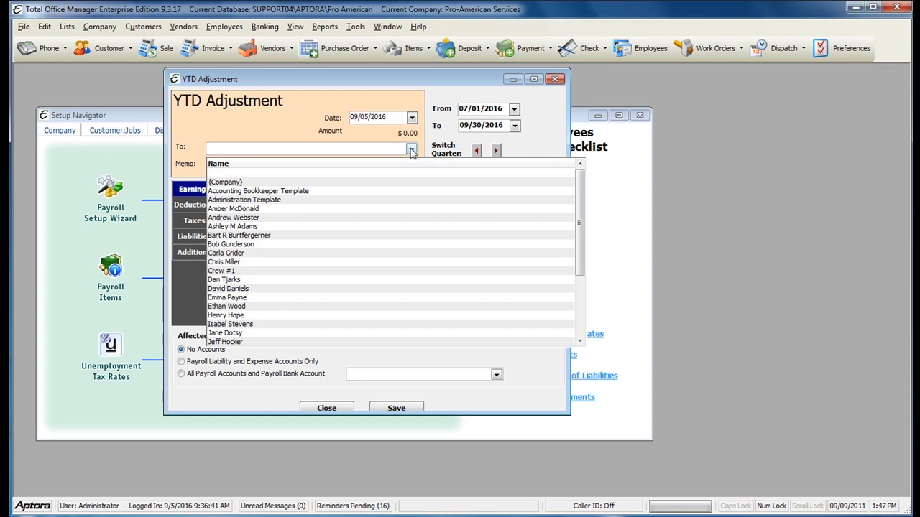
{"action": "left_click", "coordinate": [433, 96]}
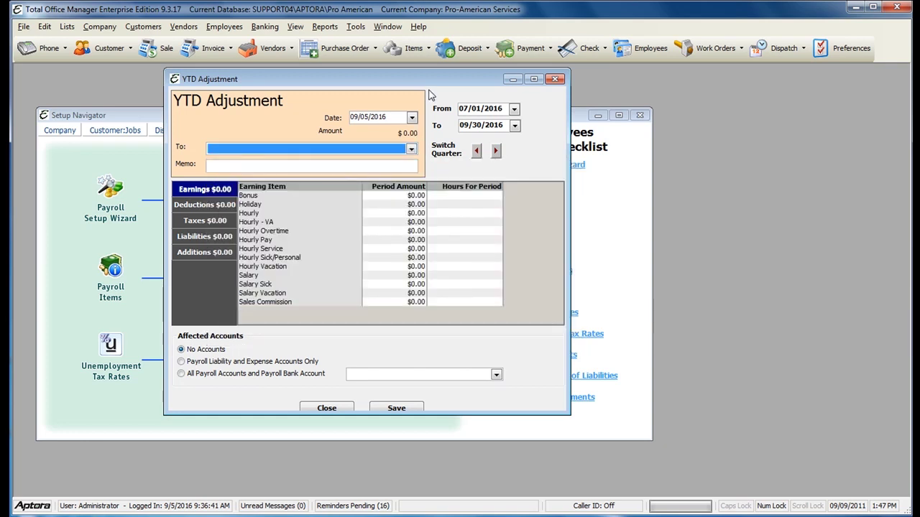
{"action": "left_click", "coordinate": [290, 167]}
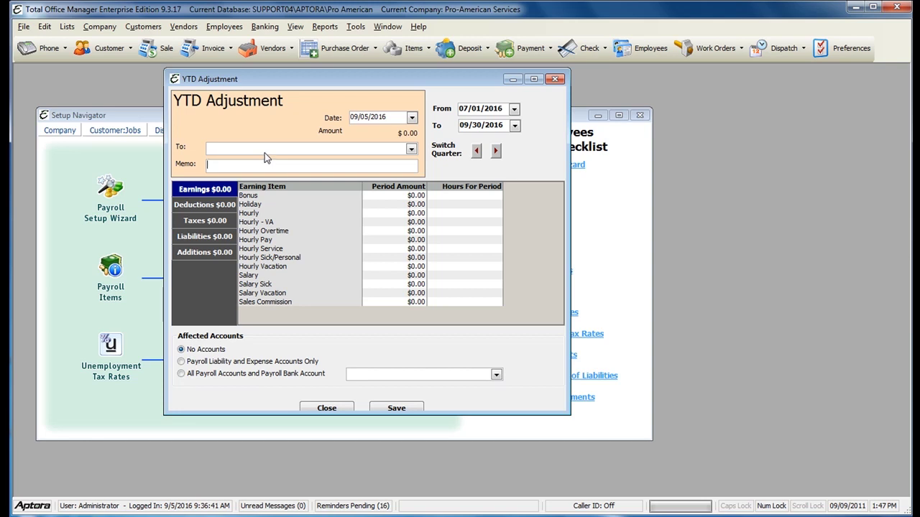
{"action": "left_click", "coordinate": [404, 204]}
{"action": "left_click", "coordinate": [219, 192]}
{"action": "left_click", "coordinate": [276, 198]}
{"action": "left_click", "coordinate": [255, 204]}
{"action": "left_click", "coordinate": [400, 203]}
{"action": "left_click", "coordinate": [398, 205]}
{"action": "left_click", "coordinate": [471, 195]}
{"action": "left_click", "coordinate": [472, 195]}
{"action": "left_click", "coordinate": [220, 206]}
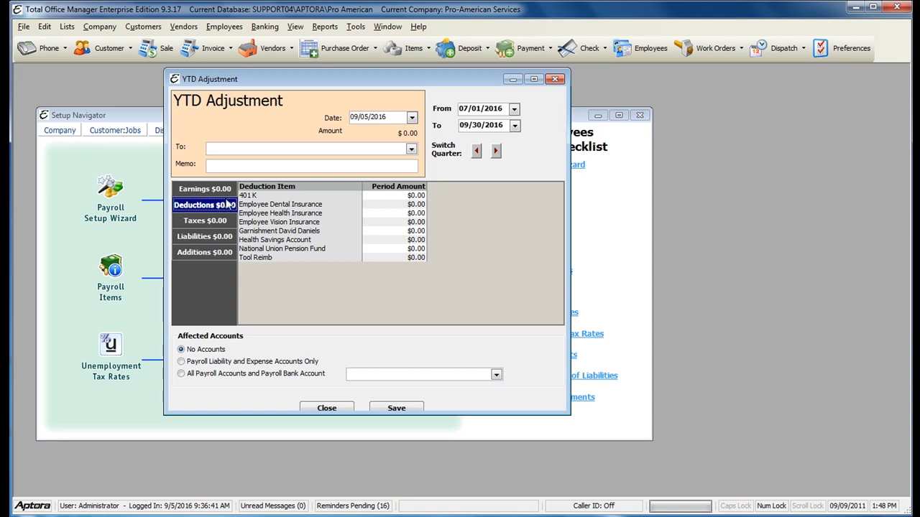
{"action": "left_click", "coordinate": [411, 197]}
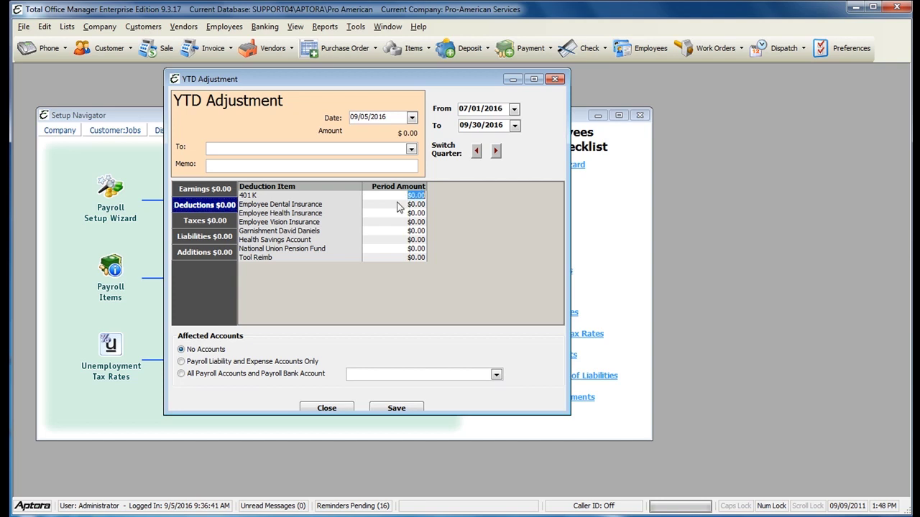
{"action": "left_click", "coordinate": [387, 215]}
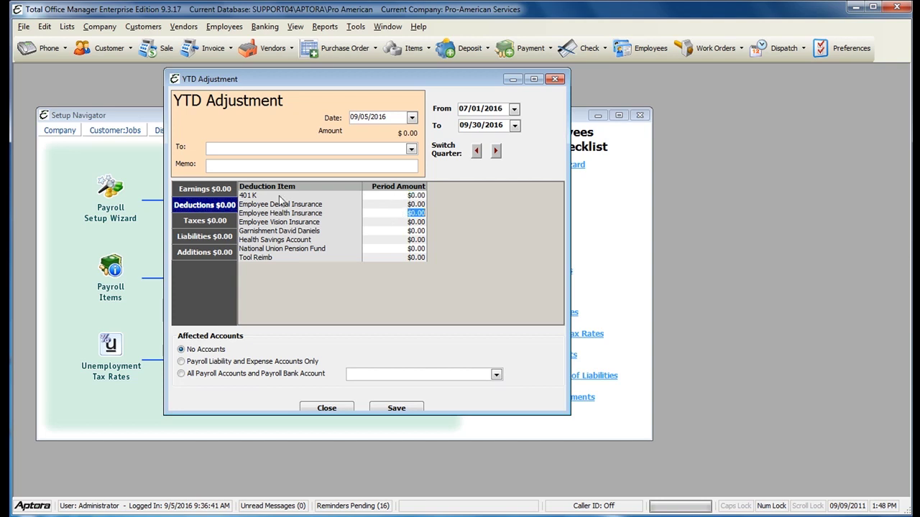
{"action": "left_click", "coordinate": [201, 222]}
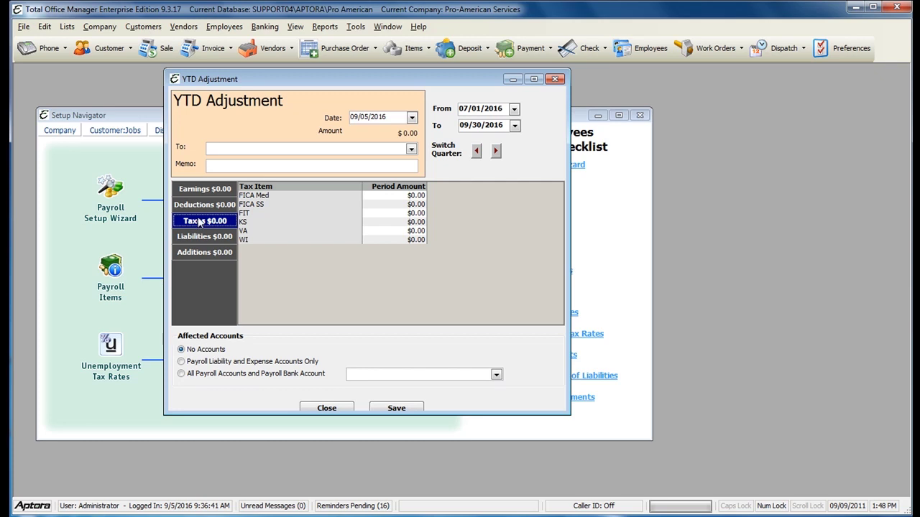
{"action": "left_click", "coordinate": [201, 239]}
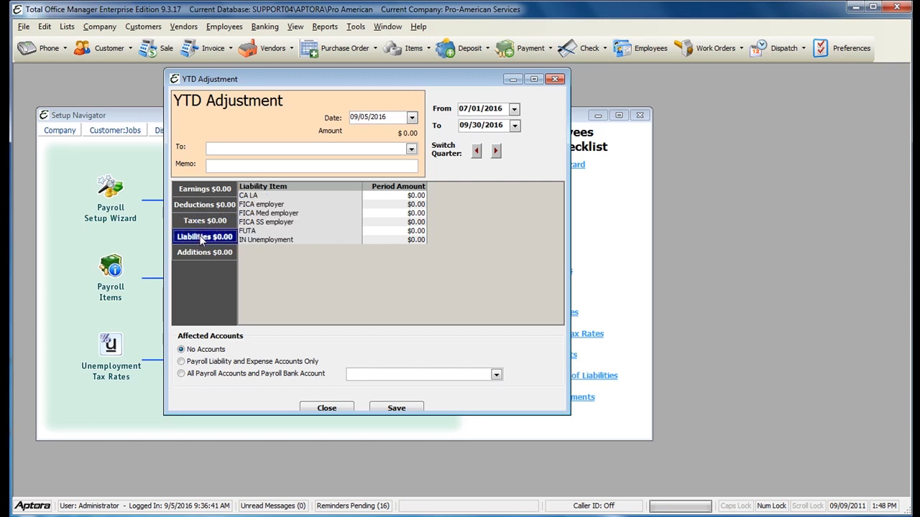
{"action": "left_click", "coordinate": [201, 253]}
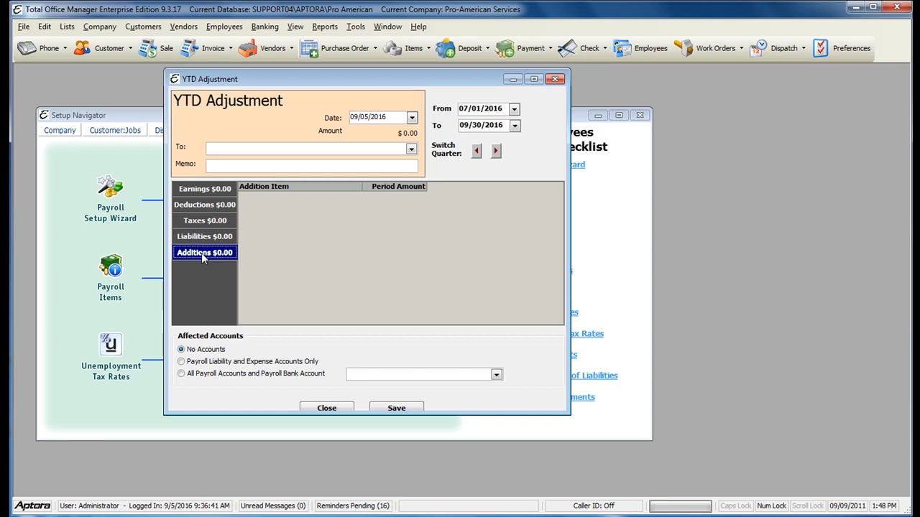
{"action": "left_click", "coordinate": [207, 190]}
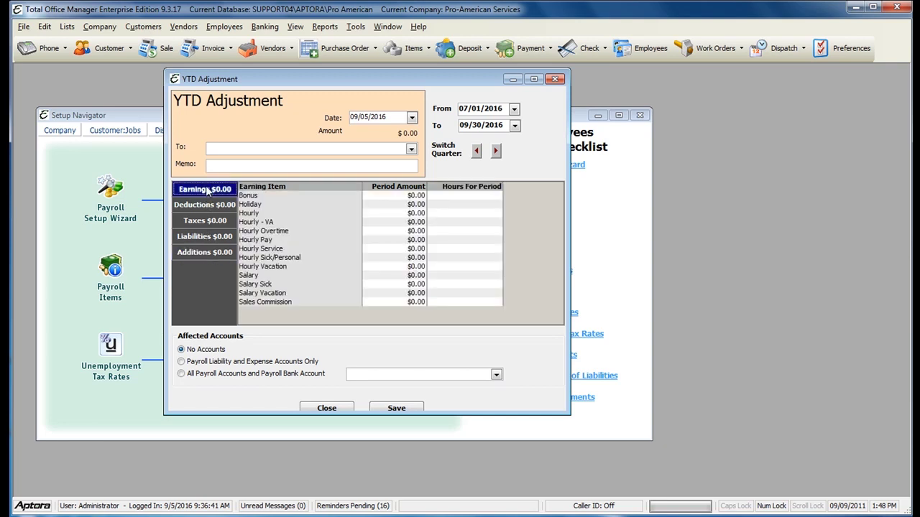
{"action": "left_click", "coordinate": [397, 133]}
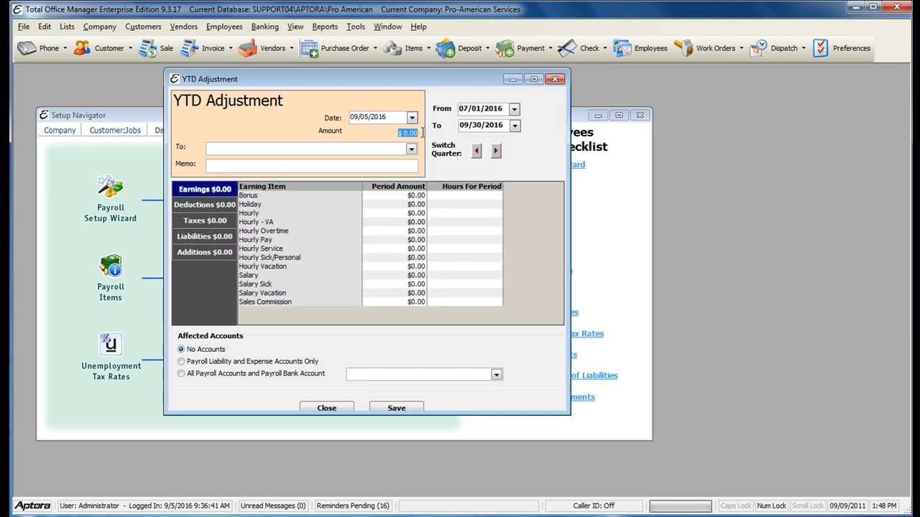
{"action": "left_click", "coordinate": [381, 133]}
{"action": "left_click", "coordinate": [399, 137]}
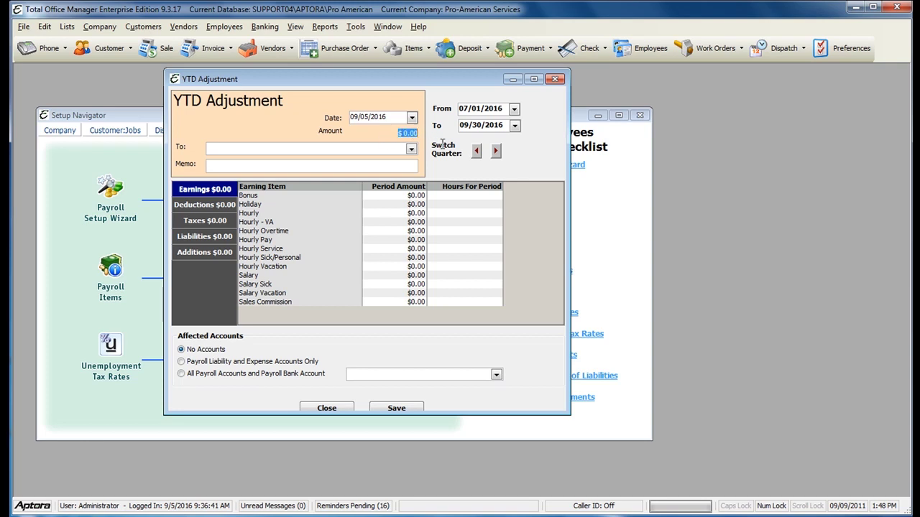